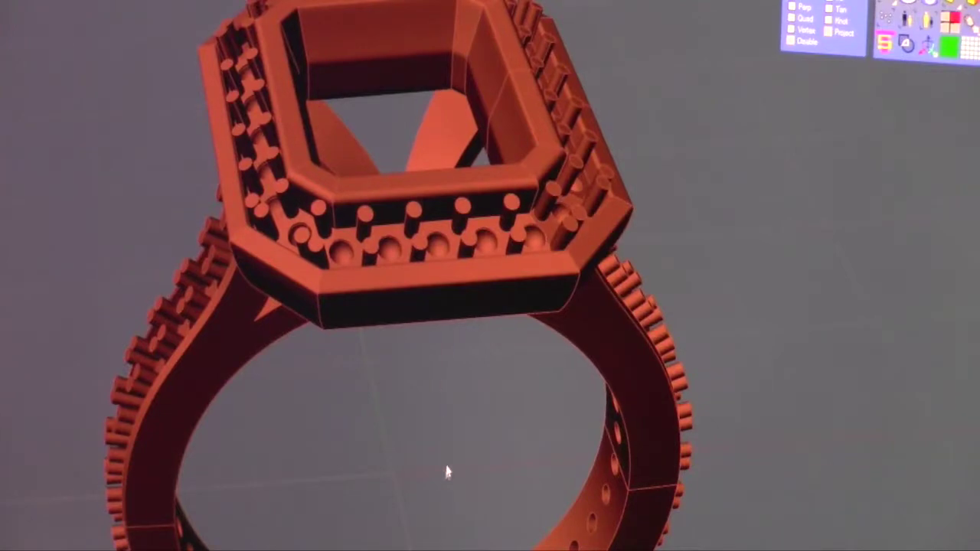
# Examine the ring from several angles and the example box beside it
pyautogui.moveTo(448, 472); pyautogui.dragTo(499, 387, button='right')
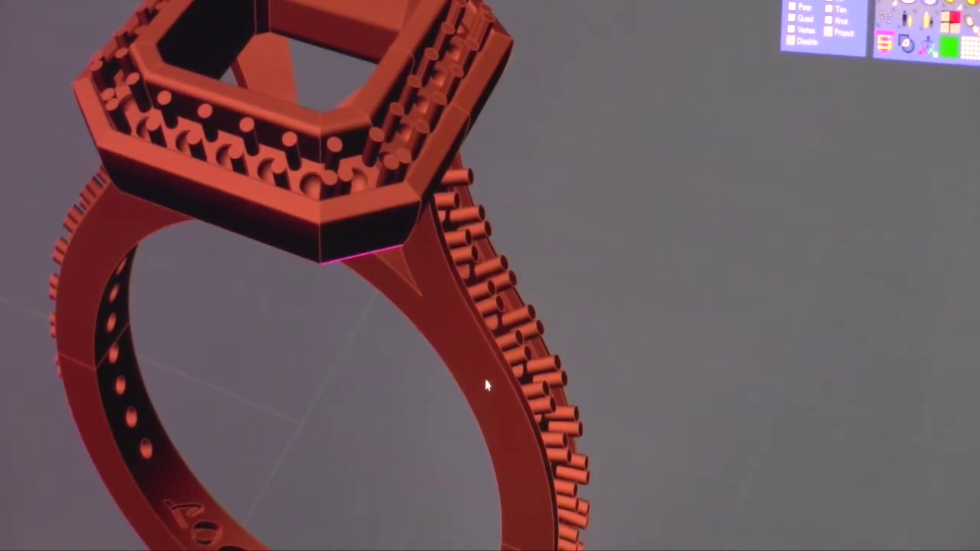
pyautogui.moveTo(348, 233); pyautogui.dragTo(399, 207, button='right')
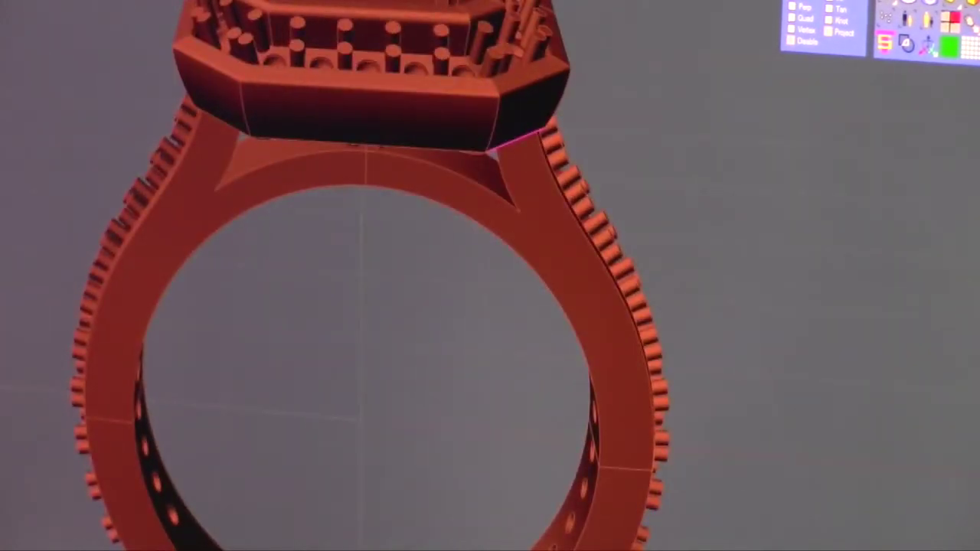
pyautogui.scroll(-5, 339, 382)
pyautogui.moveTo(63, 433); pyautogui.dragTo(627, 453)
pyautogui.scroll(3, 687, 498)
pyautogui.click(700, 485)
pyautogui.moveTo(700, 485); pyautogui.dragTo(774, 444, button='right')
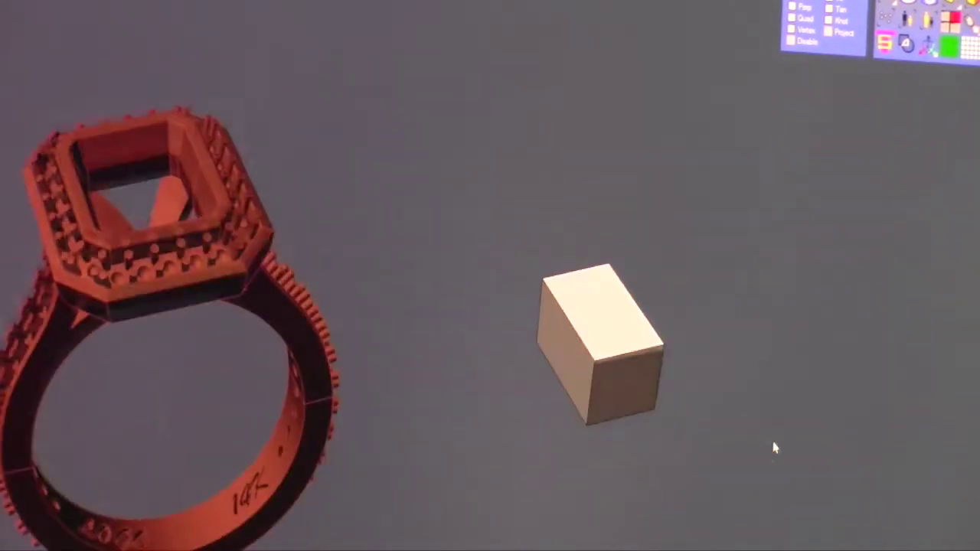
pyautogui.scroll(5, 773, 448)
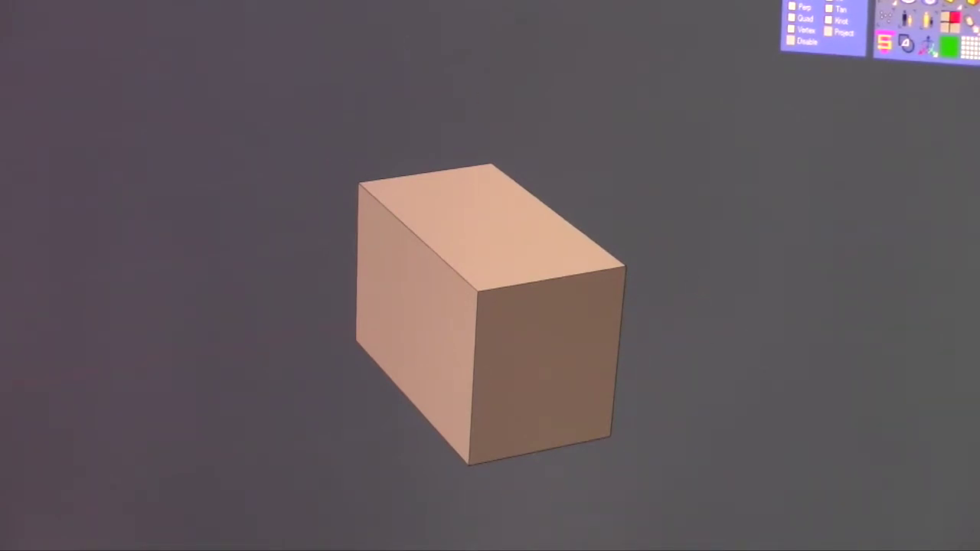
# Extract the box's top face as a separate surface with Extract Surface
pyautogui.click(15, 2)
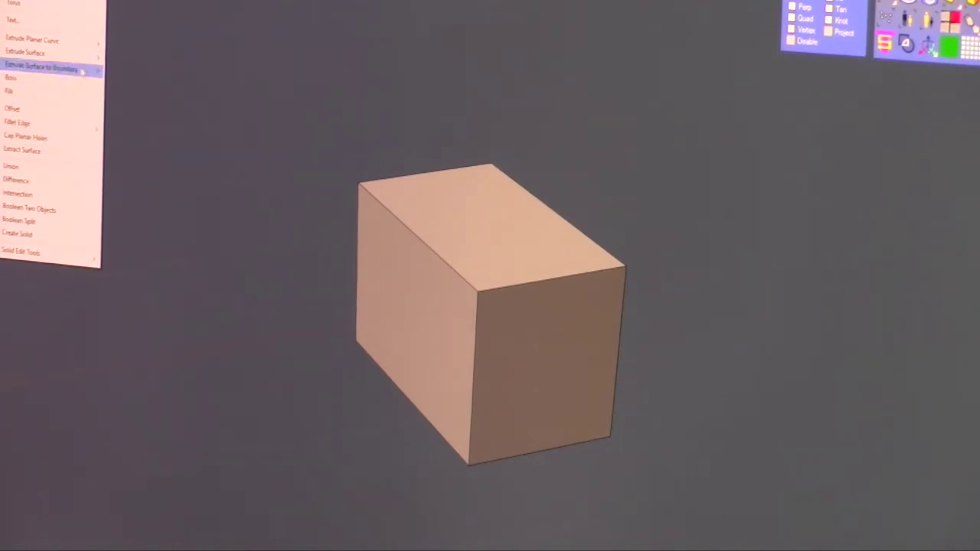
pyautogui.click(34, 151)
pyautogui.rightClick(511, 226)
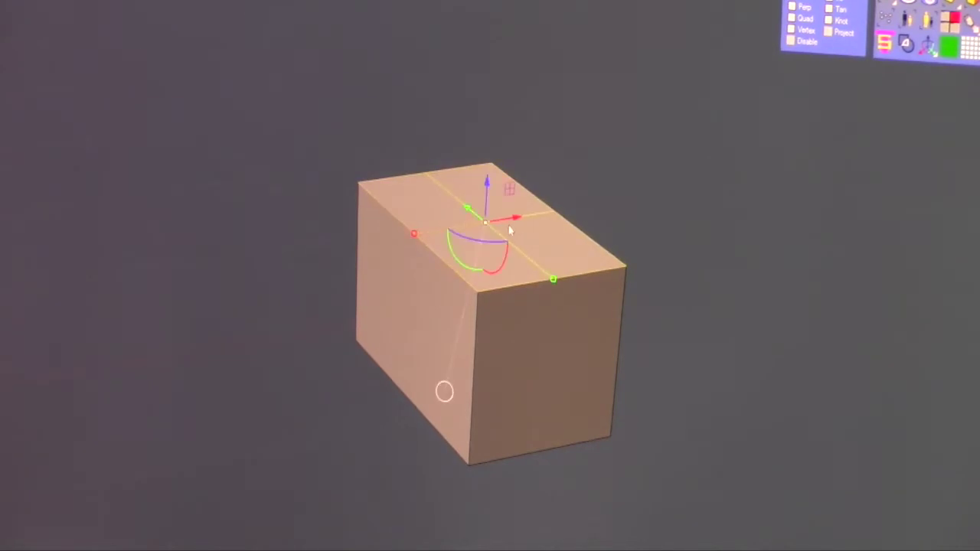
pyautogui.click(672, 330)
# Move the open box away from its extracted top face to expose the box's inside
pyautogui.scroll(2, 671, 325)
pyautogui.scroll(8, 643, 300)
pyautogui.keyDown('shift'); pyautogui.moveTo(651, 294); pyautogui.dragTo(770, 287, button='right'); pyautogui.keyUp('shift')
pyautogui.scroll(-3, 710, 303)
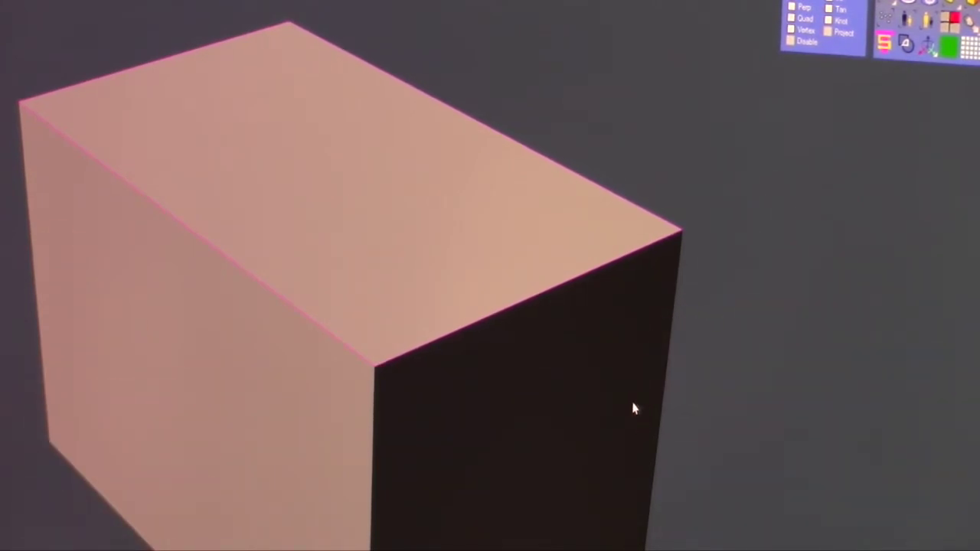
pyautogui.click(600, 462)
pyautogui.moveTo(349, 341); pyautogui.dragTo(719, 238)
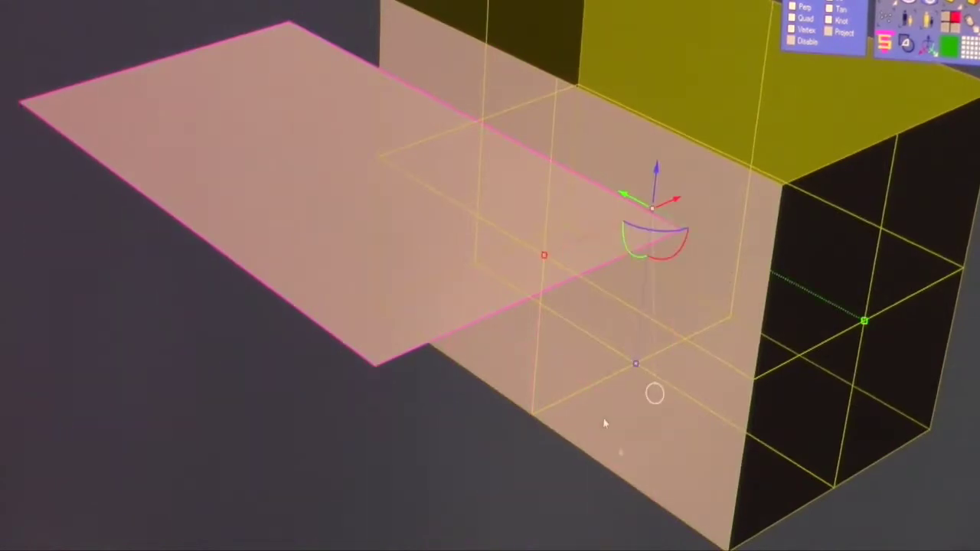
pyautogui.press('Escape')
pyautogui.moveTo(741, 448); pyautogui.dragTo(579, 152, button='right')
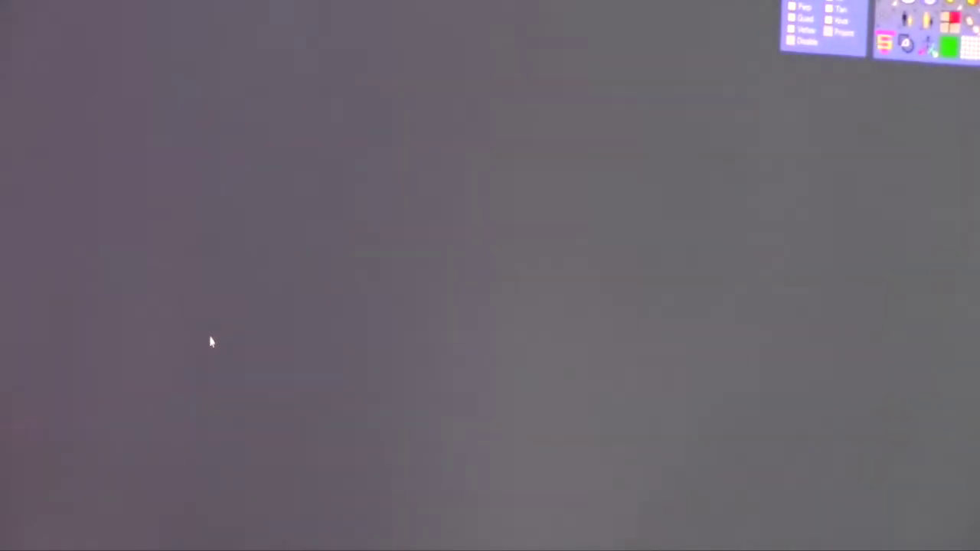
# Run Edge Analysis on the ring's halo head and show only its naked edges
pyautogui.scroll(-6, 509, 383)
pyautogui.moveTo(536, 277); pyautogui.dragTo(594, 238, button='right')
pyautogui.scroll(5, 582, 200)
pyautogui.moveTo(584, 188); pyautogui.dragTo(533, 231, button='right')
pyautogui.click(522, 179)
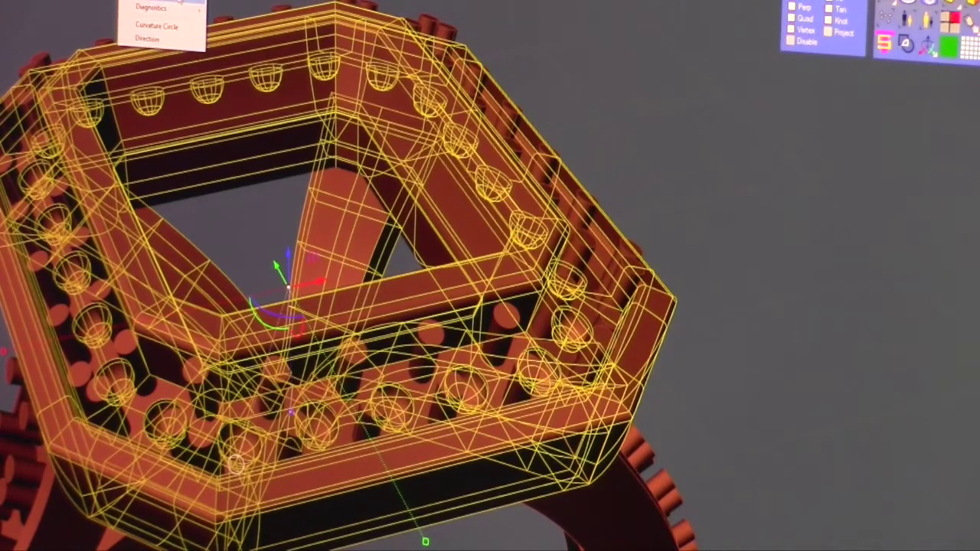
pyautogui.moveTo(178, 3)
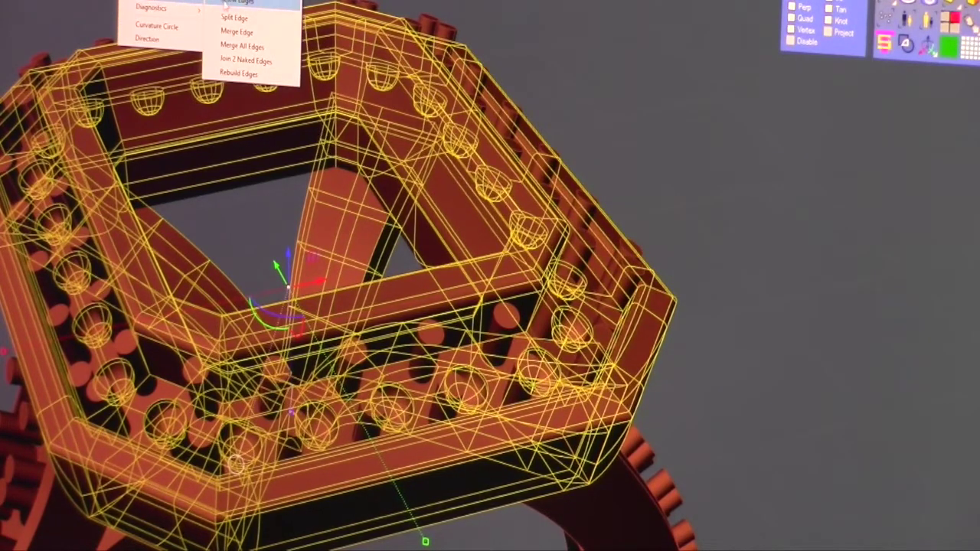
pyautogui.click(262, 5)
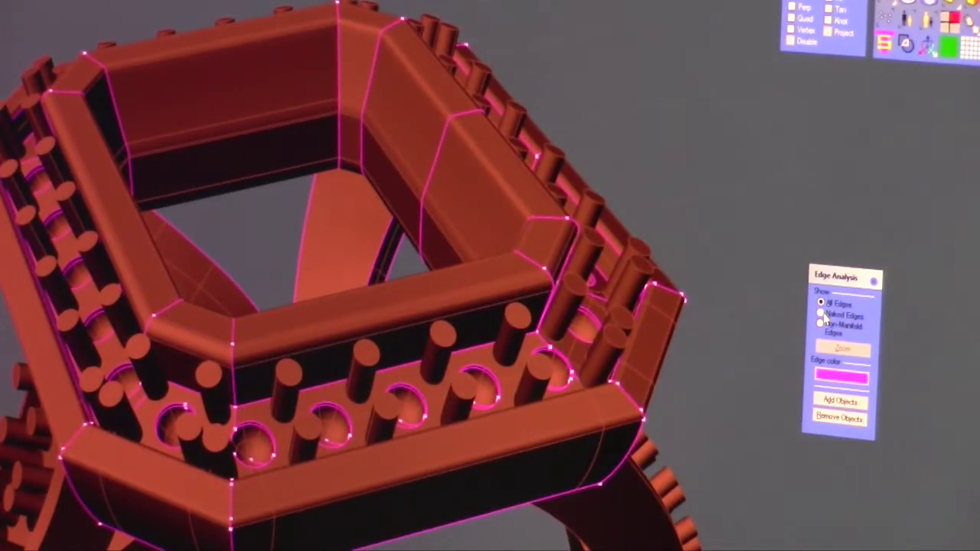
pyautogui.click(825, 315)
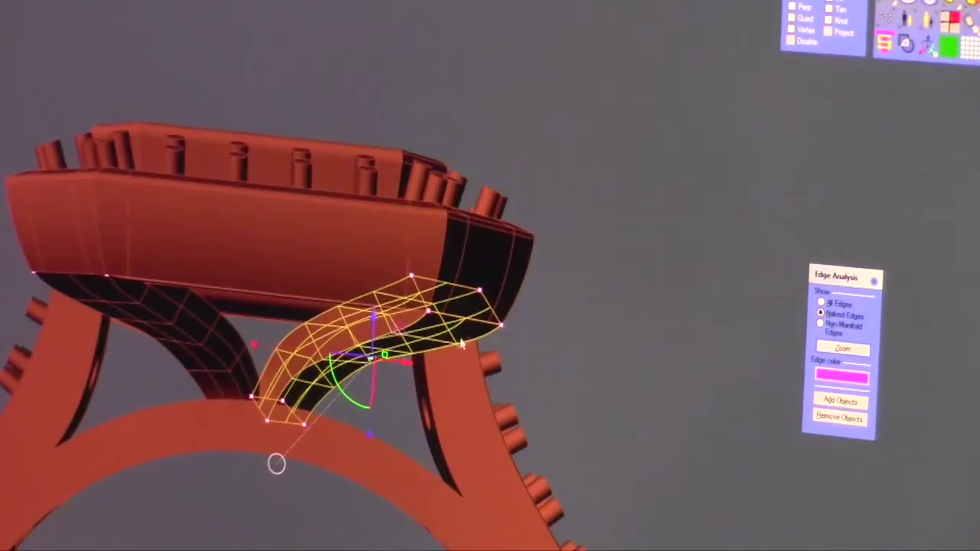
# Move the curved support beneath the ring's head downward to inspect its open ends, and undo the move
pyautogui.moveTo(375, 318); pyautogui.dragTo(374, 534)
pyautogui.press('Escape')
pyautogui.moveTo(374, 534); pyautogui.dragTo(471, 428, button='right')
pyautogui.scroll(3, 471, 429)
pyautogui.moveTo(394, 393); pyautogui.dragTo(486, 323, button='right')
pyautogui.moveTo(607, 372); pyautogui.dragTo(450, 430, button='right')
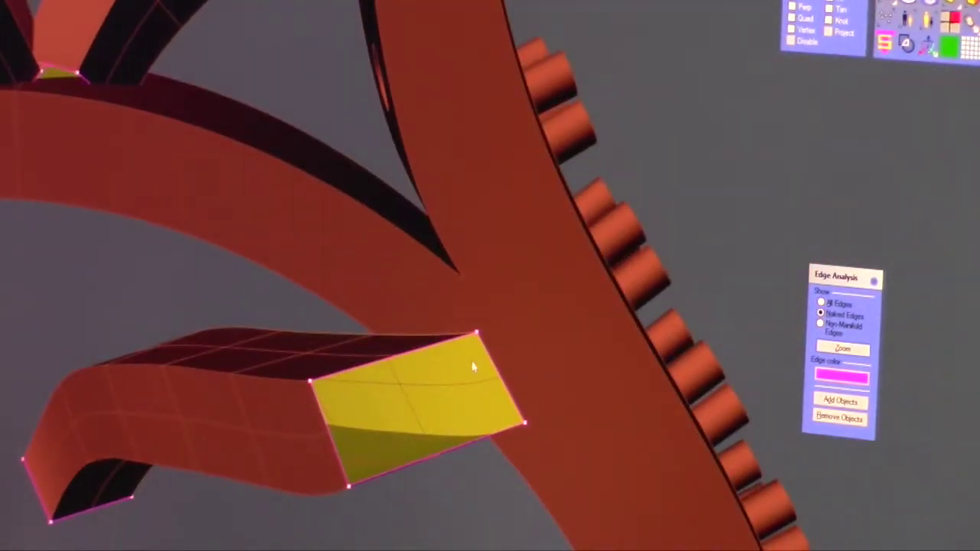
pyautogui.scroll(-2, 478, 388)
pyautogui.keyDown('shift'); pyautogui.moveTo(476, 413); pyautogui.dragTo(452, 468, button='right'); pyautogui.keyUp('shift')
pyautogui.hotkey('ctrl', 'z')
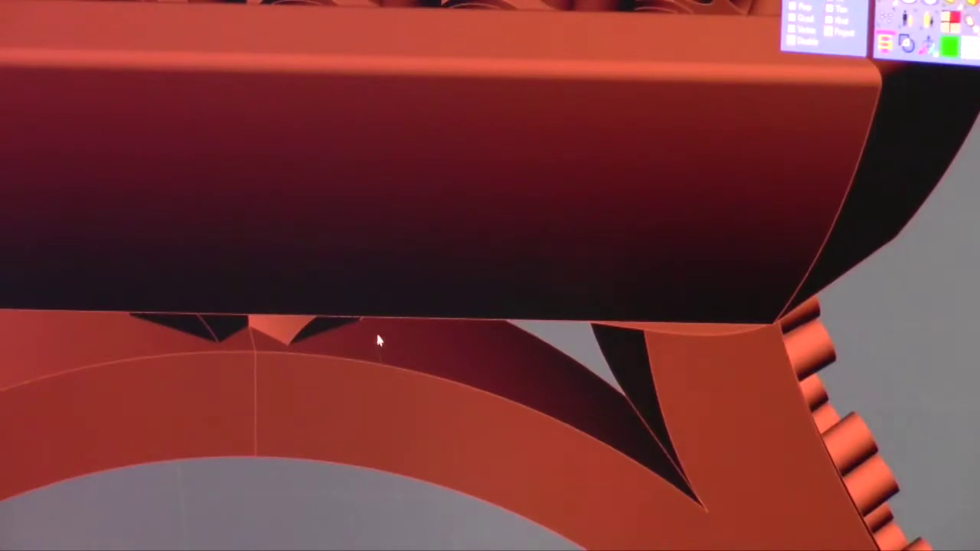
# Select the whole ring and look closely inside the head's opening for stray geometry
pyautogui.moveTo(377, 335); pyautogui.dragTo(359, 317, button='right')
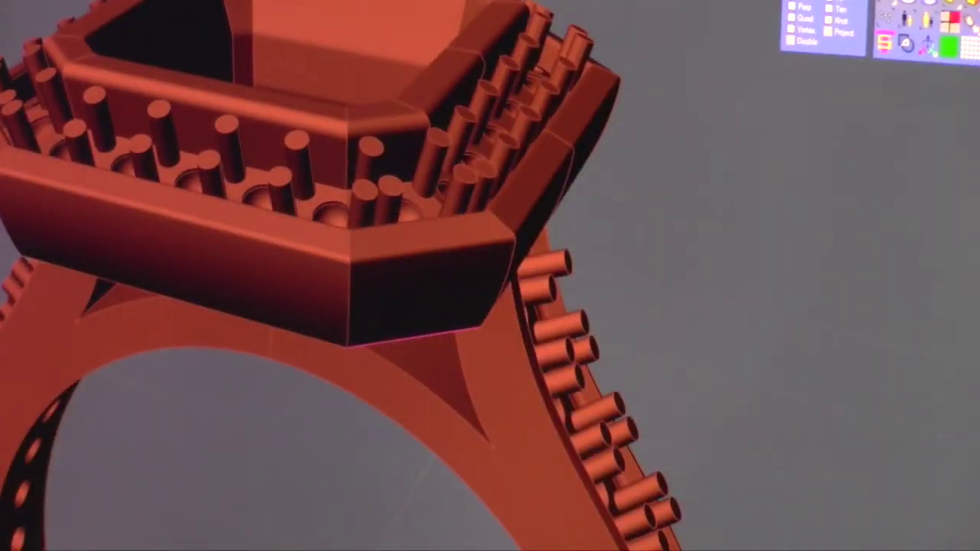
pyautogui.scroll(-7, 712, 326)
pyautogui.moveTo(622, 319); pyautogui.dragTo(609, 248, button='right')
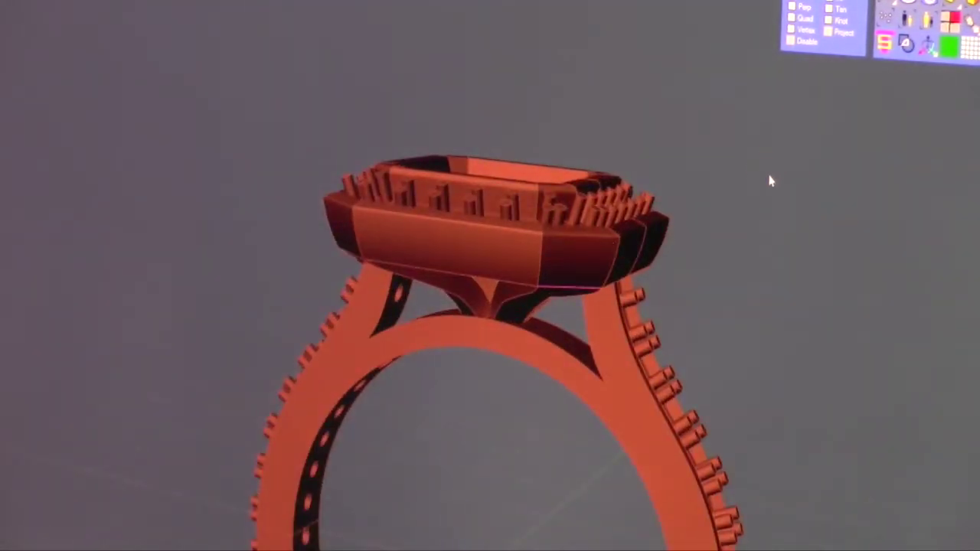
pyautogui.moveTo(765, 180); pyautogui.dragTo(747, 118, button='right')
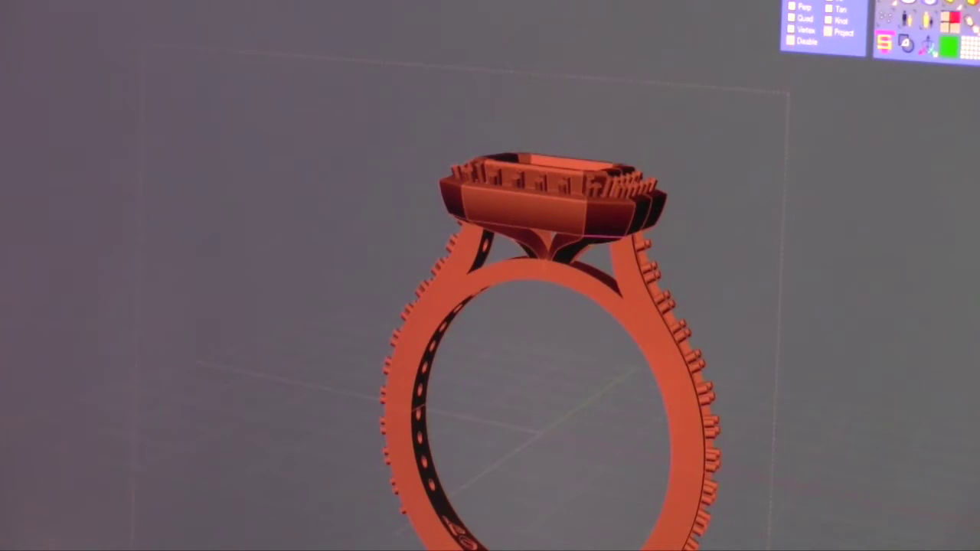
pyautogui.moveTo(788, 93); pyautogui.dragTo(133, 550)
pyautogui.click(838, 138)
pyautogui.click(597, 309)
pyautogui.moveTo(612, 291); pyautogui.dragTo(527, 247, button='right')
pyautogui.scroll(5, 586, 252)
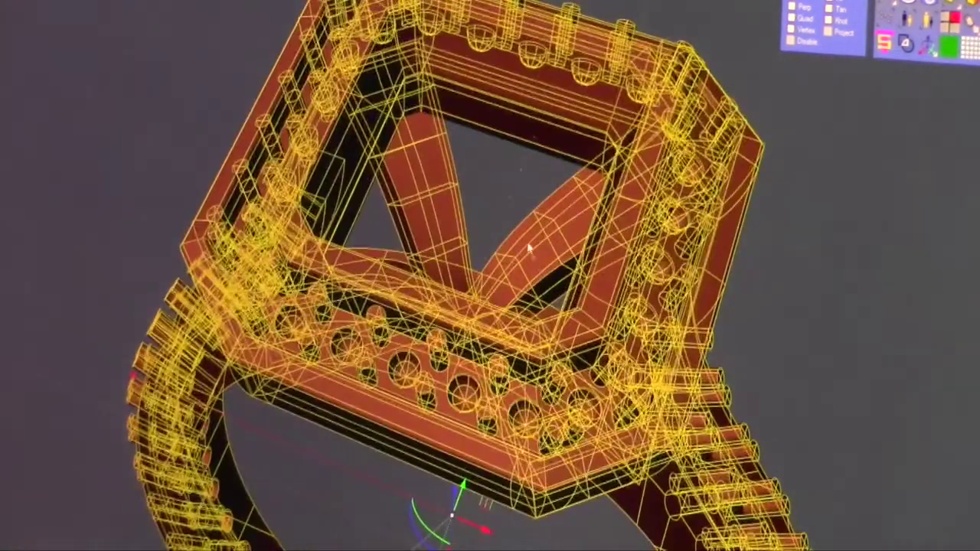
pyautogui.scroll(9, 514, 237)
pyautogui.scroll(7, 486, 186)
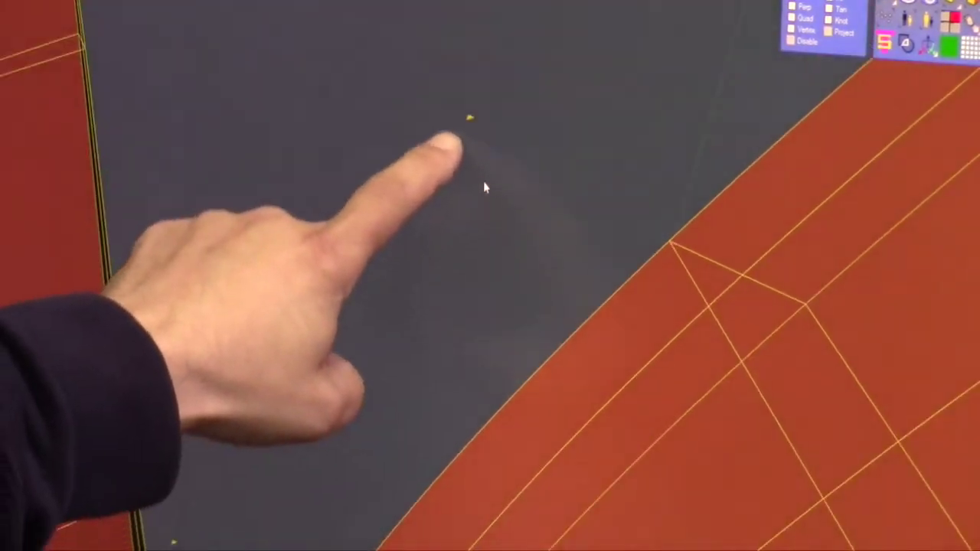
pyautogui.moveTo(485, 186); pyautogui.dragTo(486, 268, button='right')
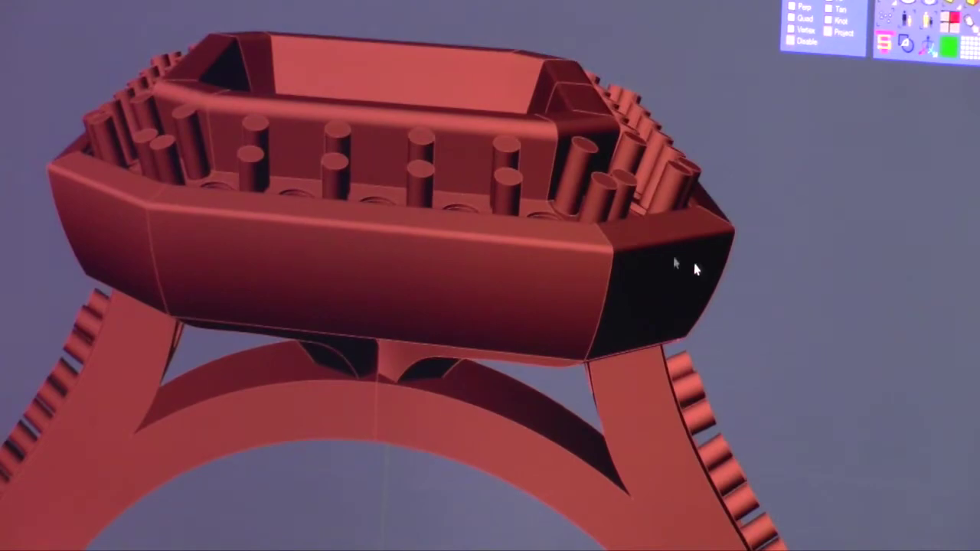
# Select the halo head on its own to check which surfaces belong to it, and clear the selection
pyautogui.moveTo(694, 264); pyautogui.dragTo(667, 269, button='right')
pyautogui.scroll(5, 662, 284)
pyautogui.scroll(-3, 670, 276)
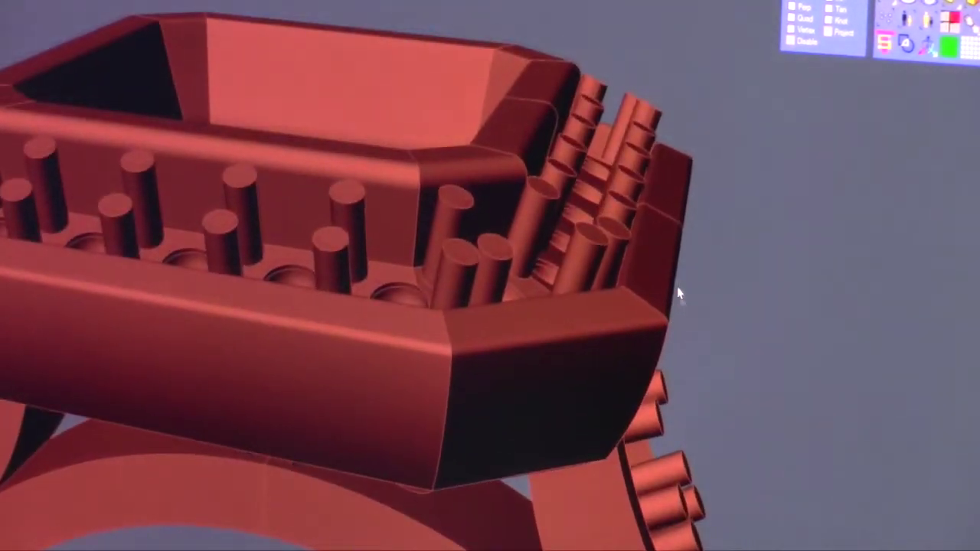
pyautogui.click(690, 172)
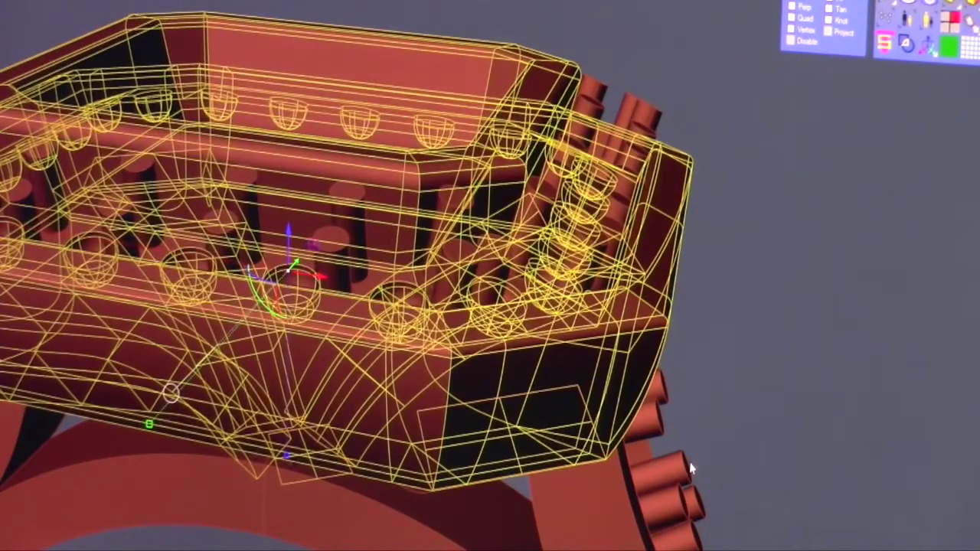
pyautogui.press('Escape')
pyautogui.scroll(-6, 697, 398)
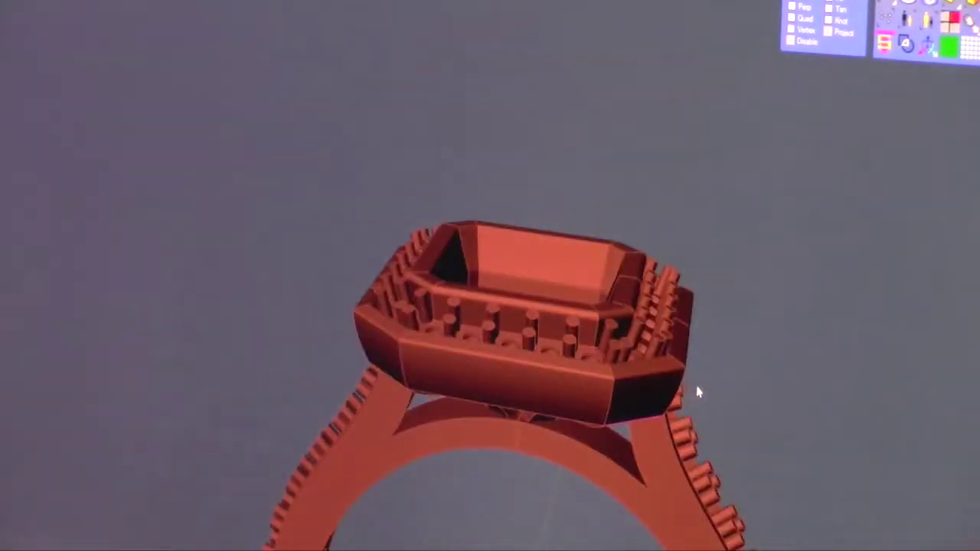
# Select the ring's shank, inspect its surfaces and stone holes up close, and clear the selection
pyautogui.click(652, 412)
pyautogui.scroll(4, 704, 429)
pyautogui.moveTo(739, 437); pyautogui.dragTo(770, 542, button='right')
pyautogui.scroll(-5, 728, 529)
pyautogui.scroll(4, 728, 529)
pyautogui.scroll(5, 770, 542)
pyautogui.scroll(-2, 772, 536)
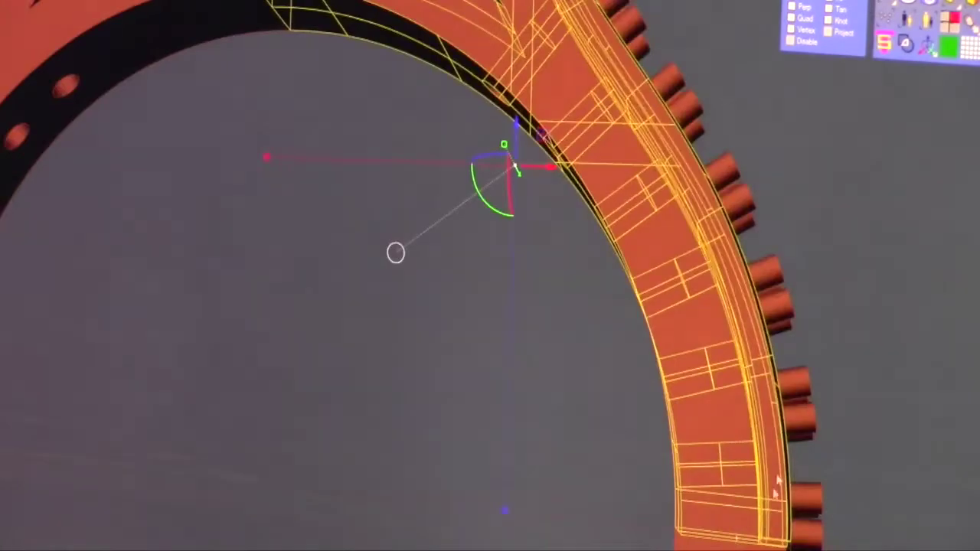
pyautogui.moveTo(772, 507); pyautogui.dragTo(875, 426, button='right')
pyautogui.click(874, 426)
pyautogui.scroll(-5, 823, 366)
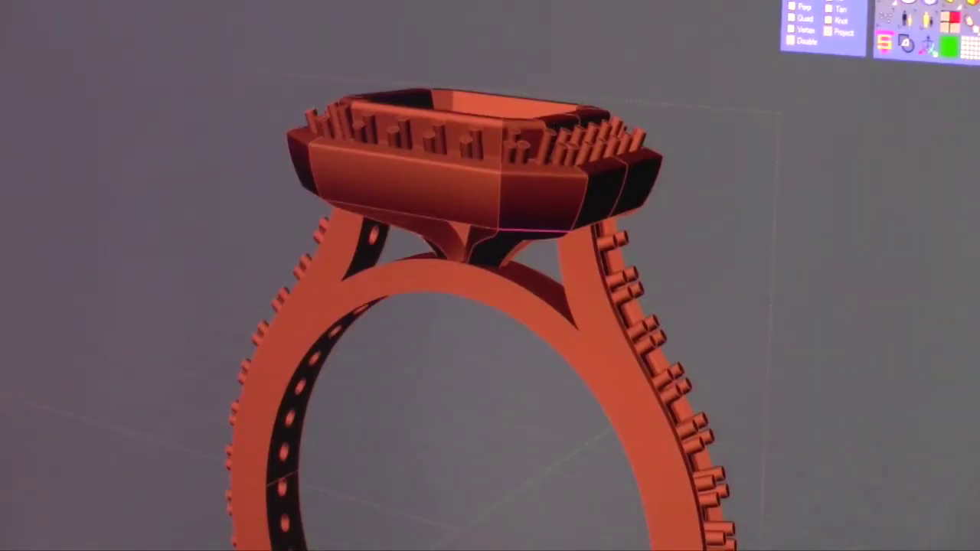
# Select all leftover geometry, clear the selection and examine one tiny stray surface up close
pyautogui.hotkey('ctrl', 'a')
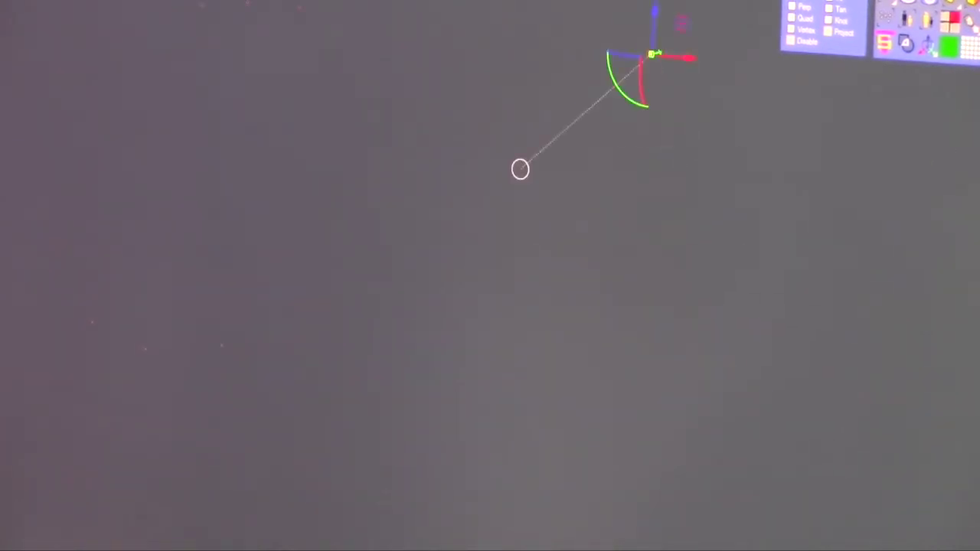
pyautogui.moveTo(582, 337); pyautogui.dragTo(634, 401, button='right')
pyautogui.click(715, 483)
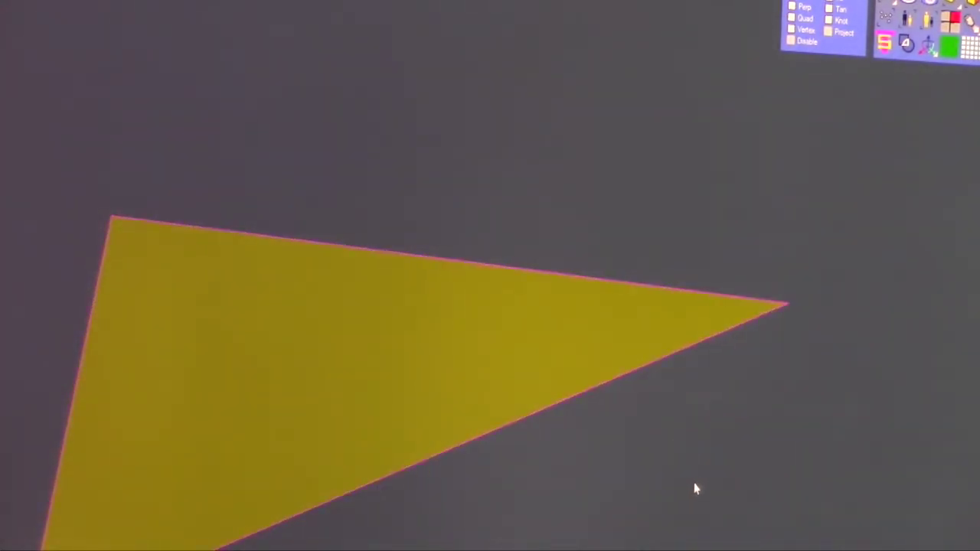